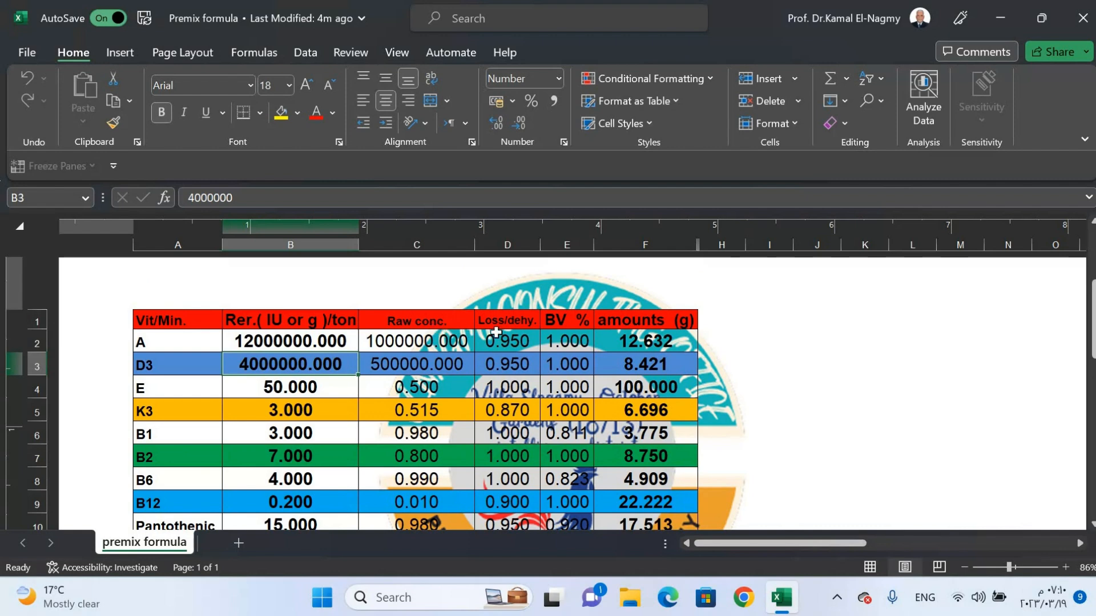
- Set the vitamin A requirement per ton in cell B2 to 13000000
{"action": "scroll", "coordinate": [509, 328], "scroll_direction": "down", "scroll_amount": 1}
{"action": "scroll", "coordinate": [508, 317], "scroll_direction": "up", "scroll_amount": 1}
{"action": "double_click", "coordinate": [251, 345]}
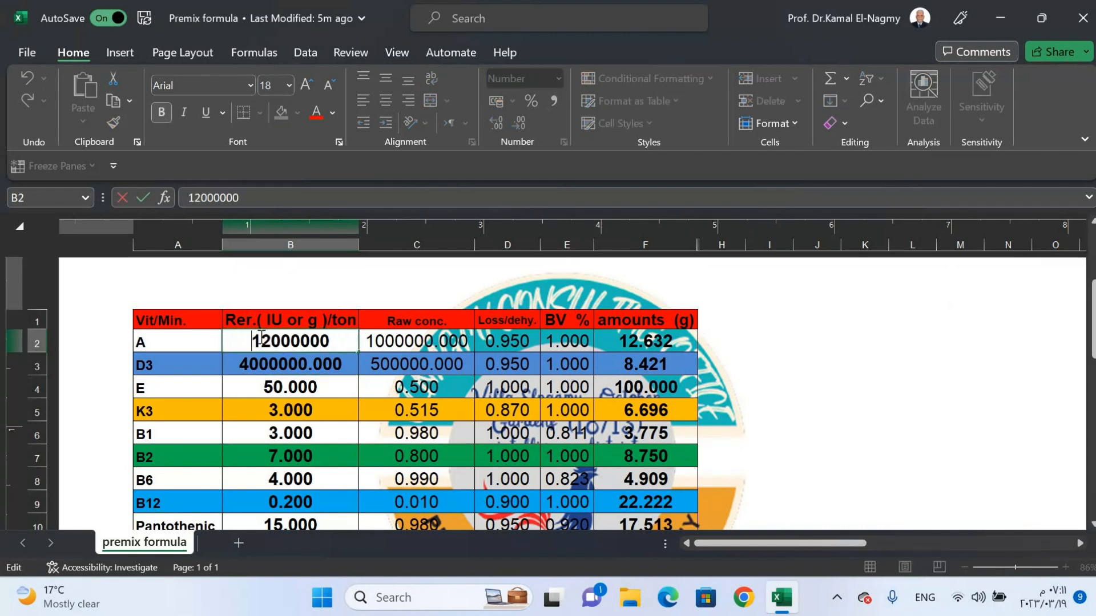
{"action": "left_click_drag", "start_coordinate": [261, 342], "coordinate": [271, 341]}
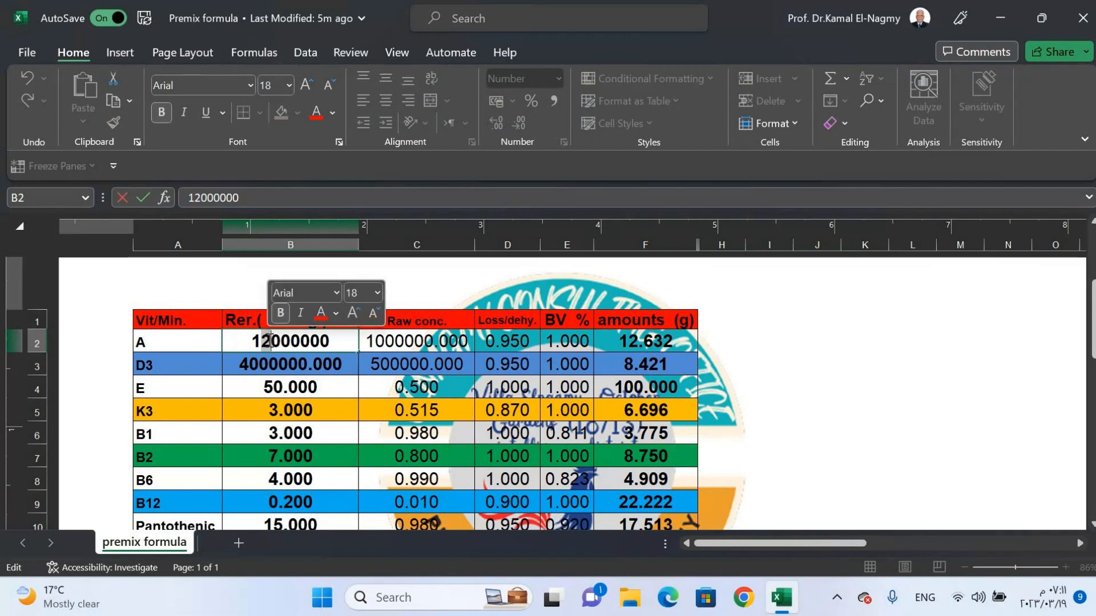
{"action": "type", "text": "3"}
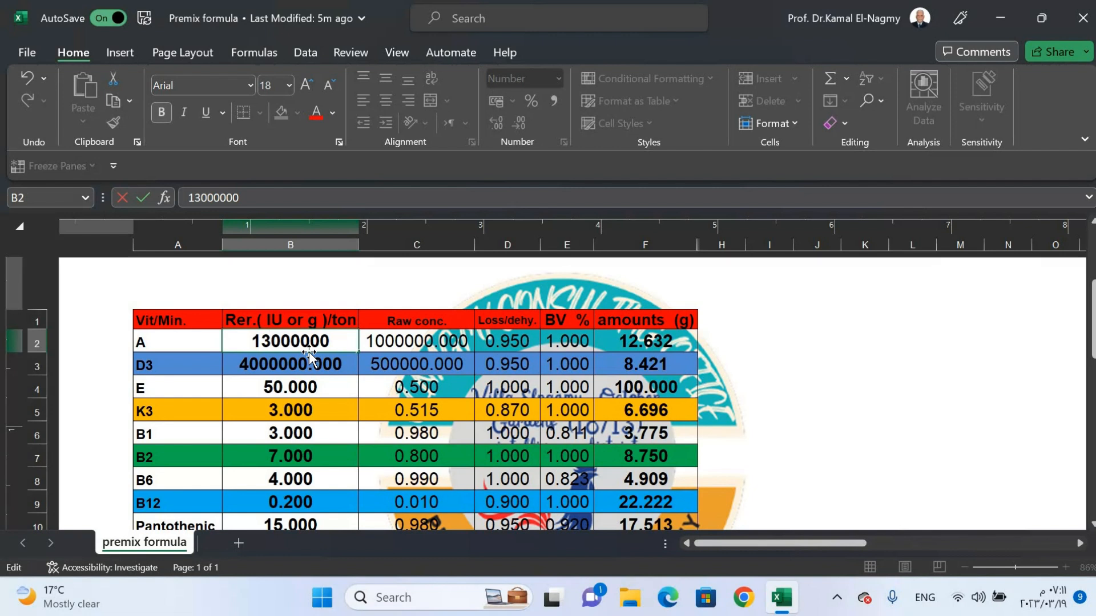
{"action": "key", "text": "Return"}
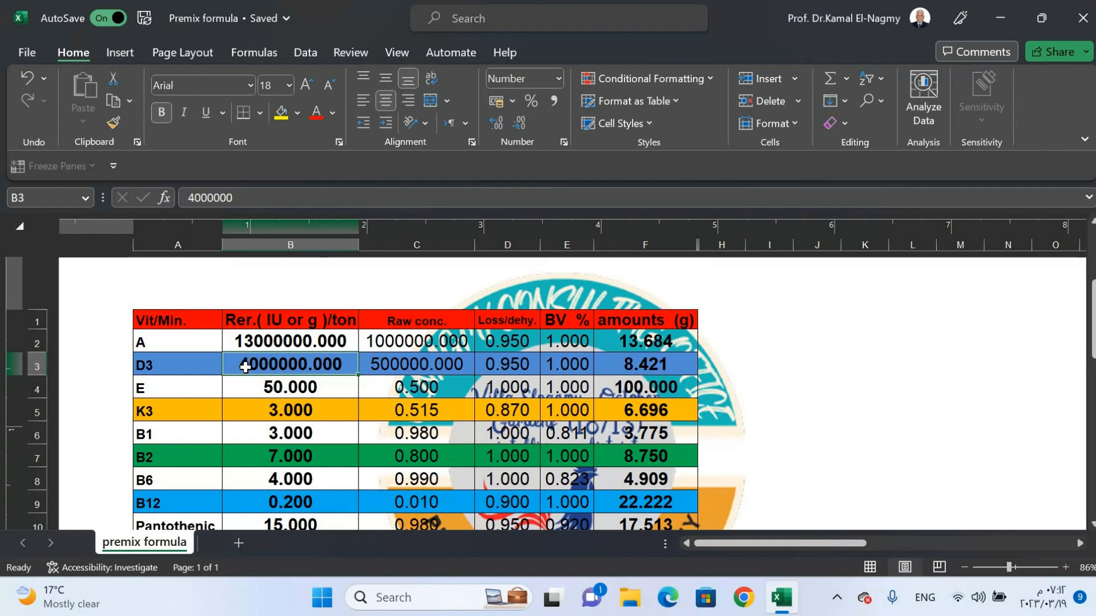
- Set the vitamin D3 requirement per ton in cell B3 to 5000000
{"action": "double_click", "coordinate": [248, 367]}
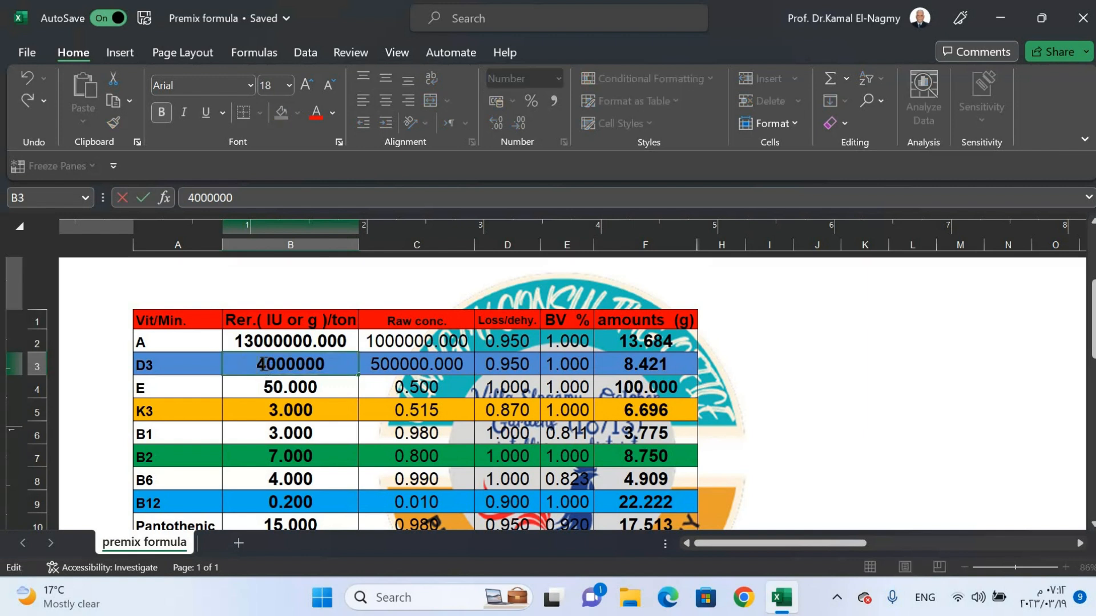
{"action": "left_click_drag", "start_coordinate": [264, 364], "coordinate": [257, 363]}
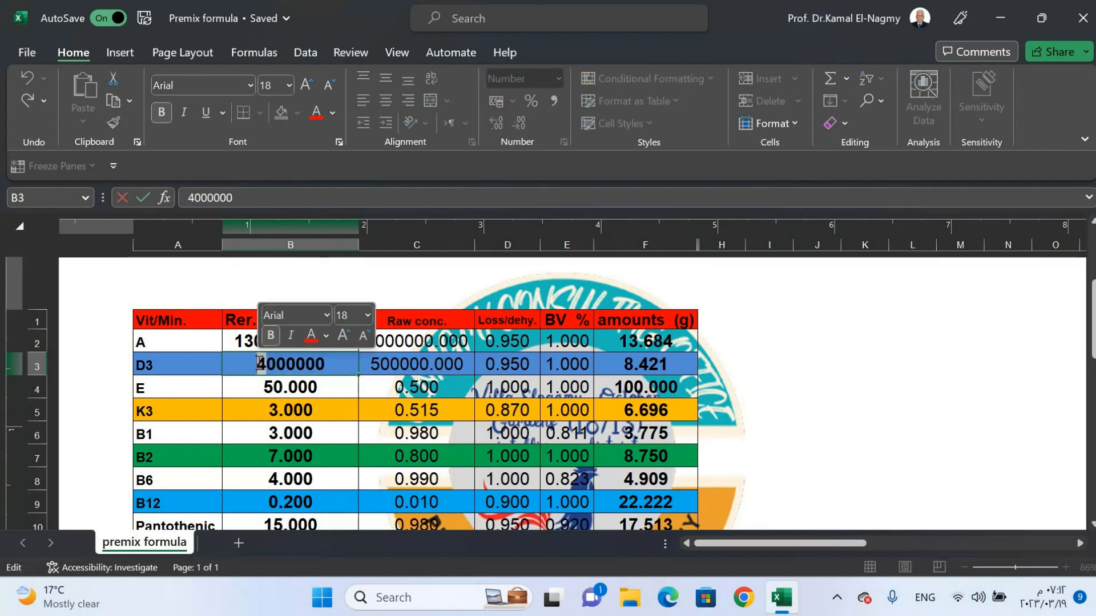
{"action": "type", "text": "5"}
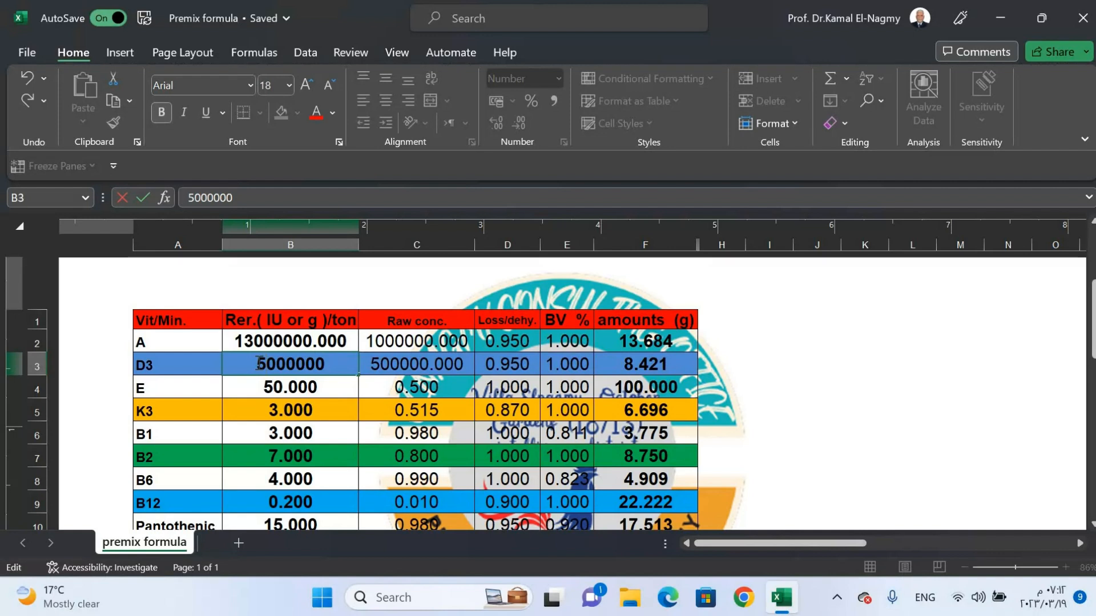
{"action": "key", "text": "Return"}
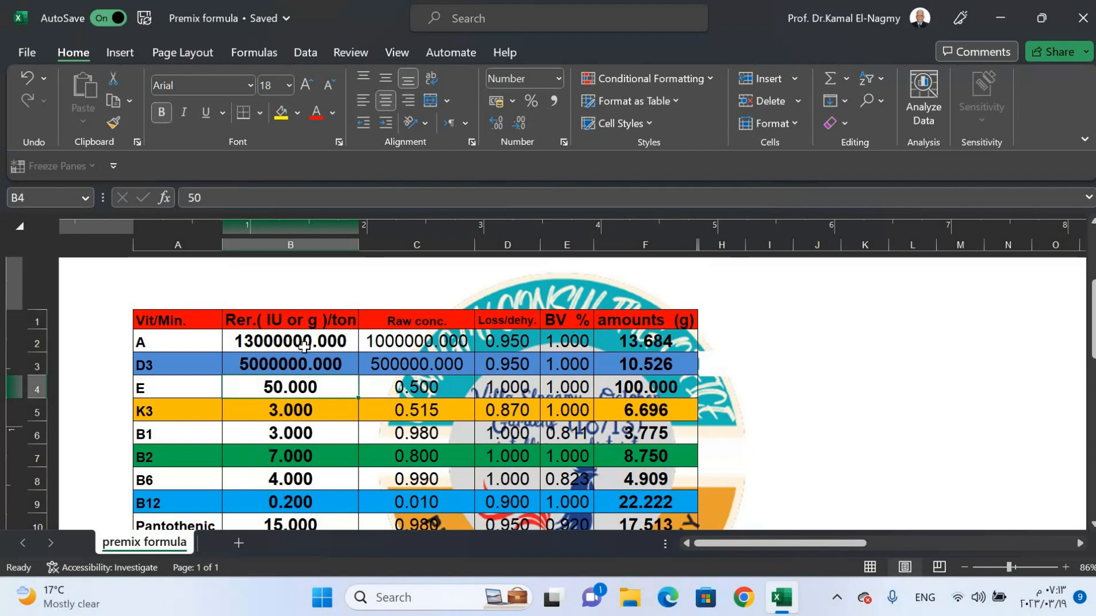
- Set the raw concentration of vitamin A in cell C2 to 500000
{"action": "left_click", "coordinate": [390, 342]}
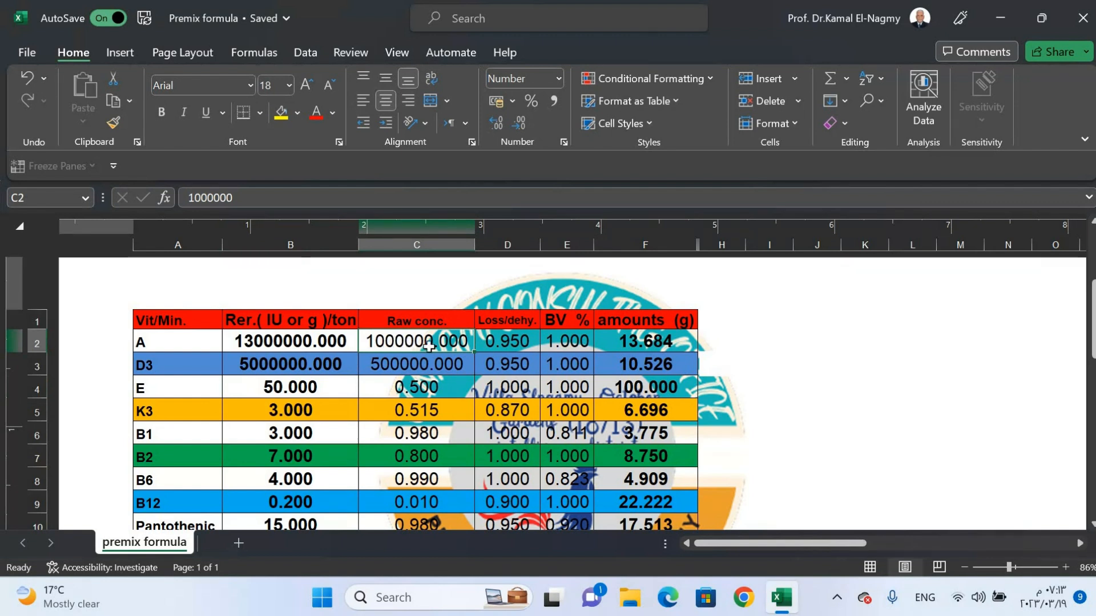
{"action": "double_click", "coordinate": [382, 342]}
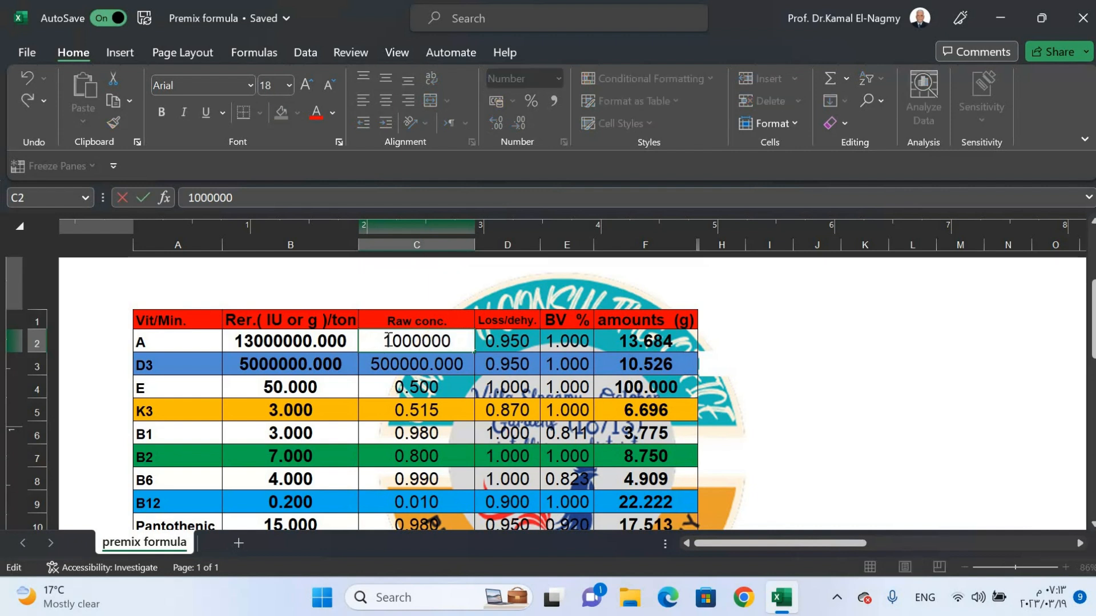
{"action": "left_click_drag", "start_coordinate": [382, 341], "coordinate": [406, 340]}
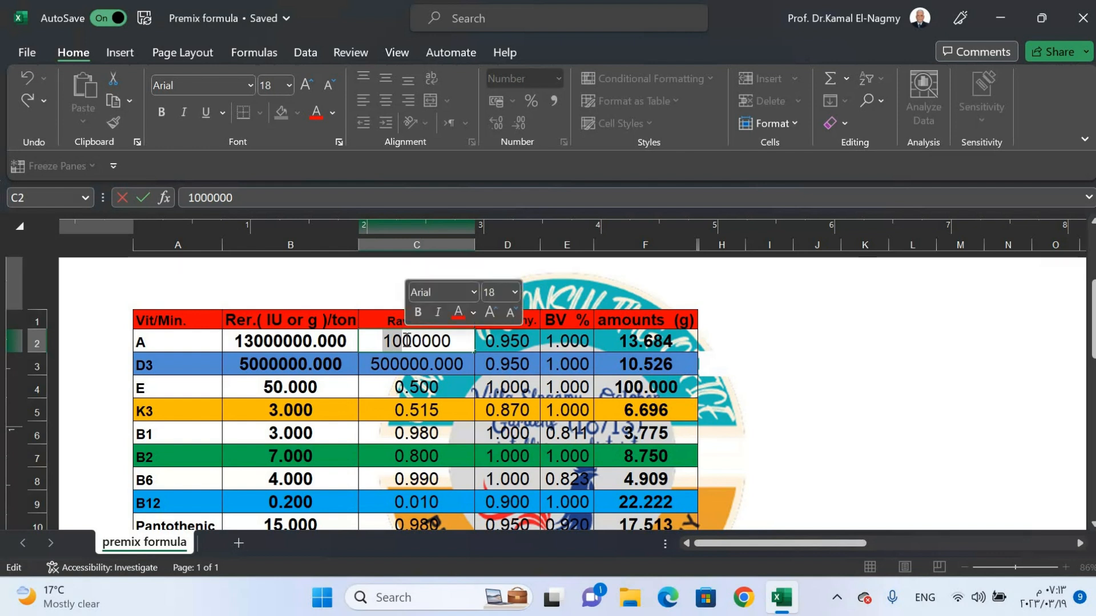
{"action": "type", "text": "5"}
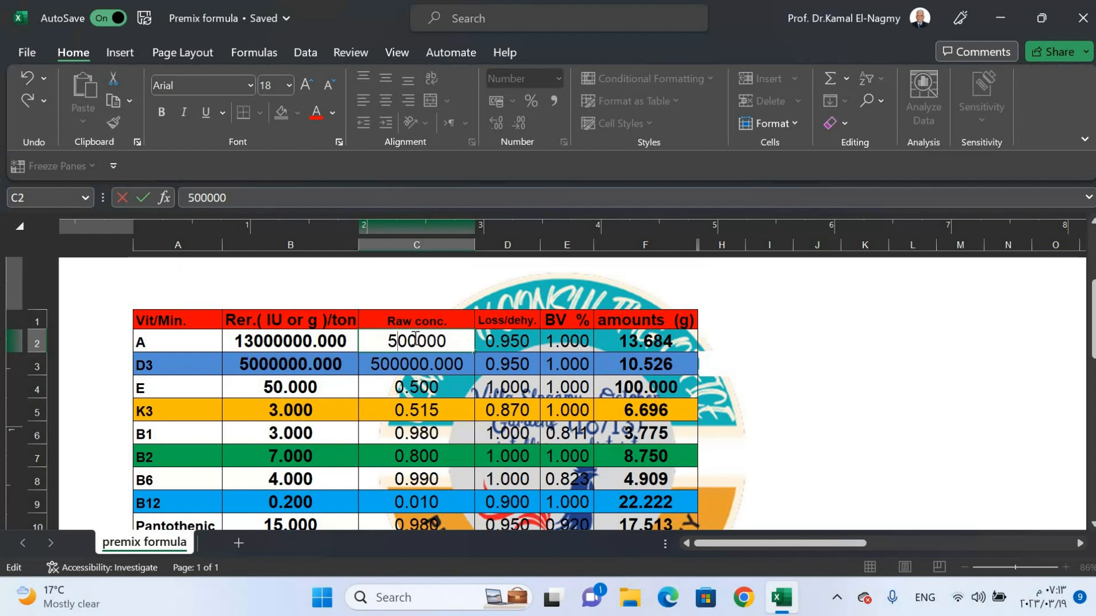
{"action": "key", "text": "Return"}
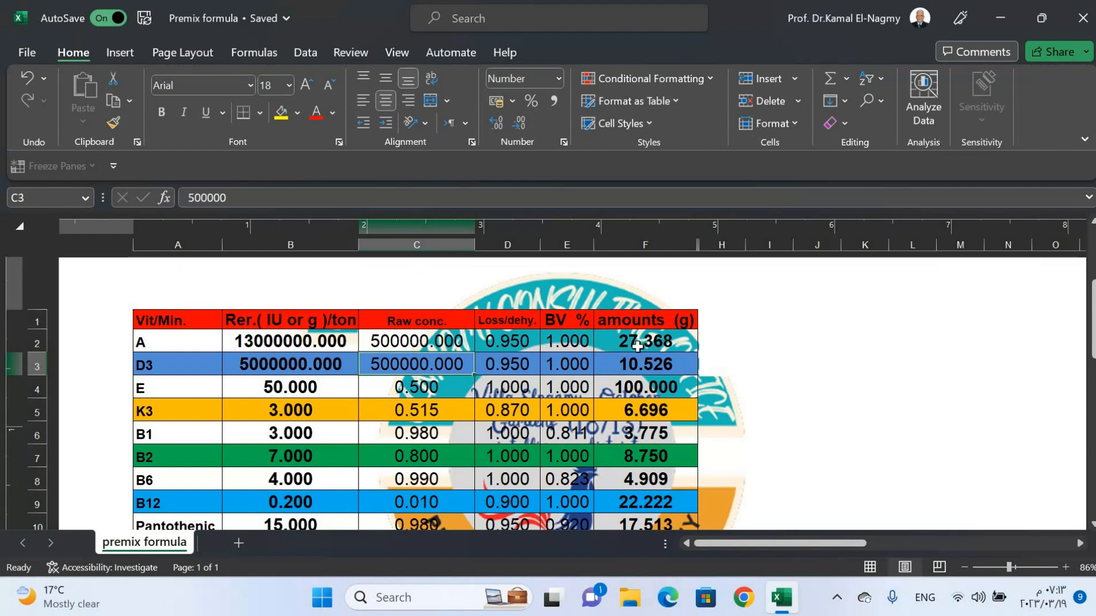
{"action": "key", "text": "Down"}
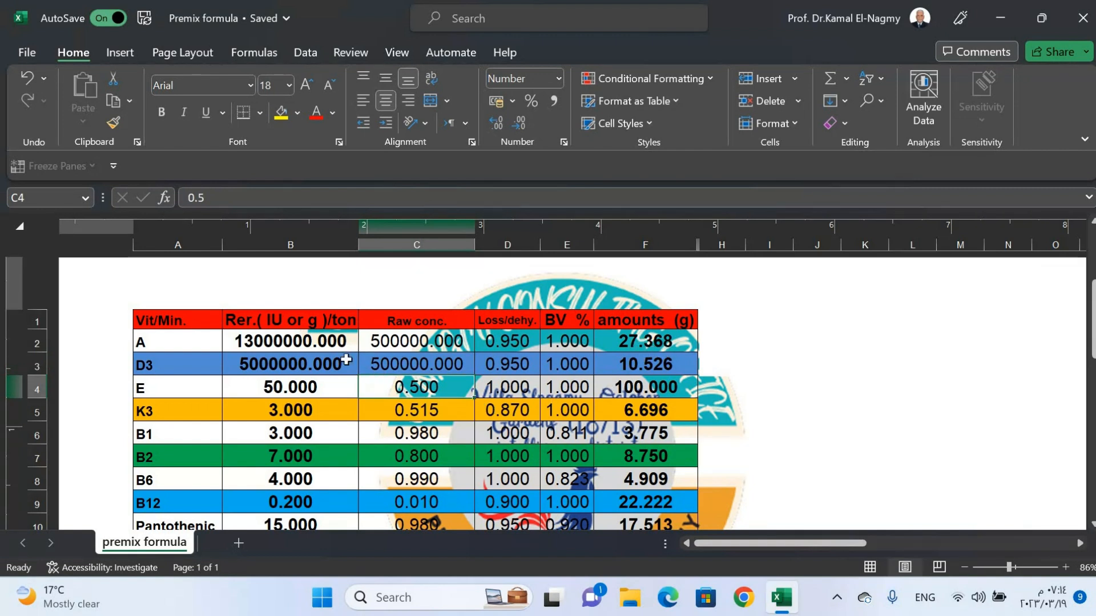
{"action": "left_click", "coordinate": [381, 341]}
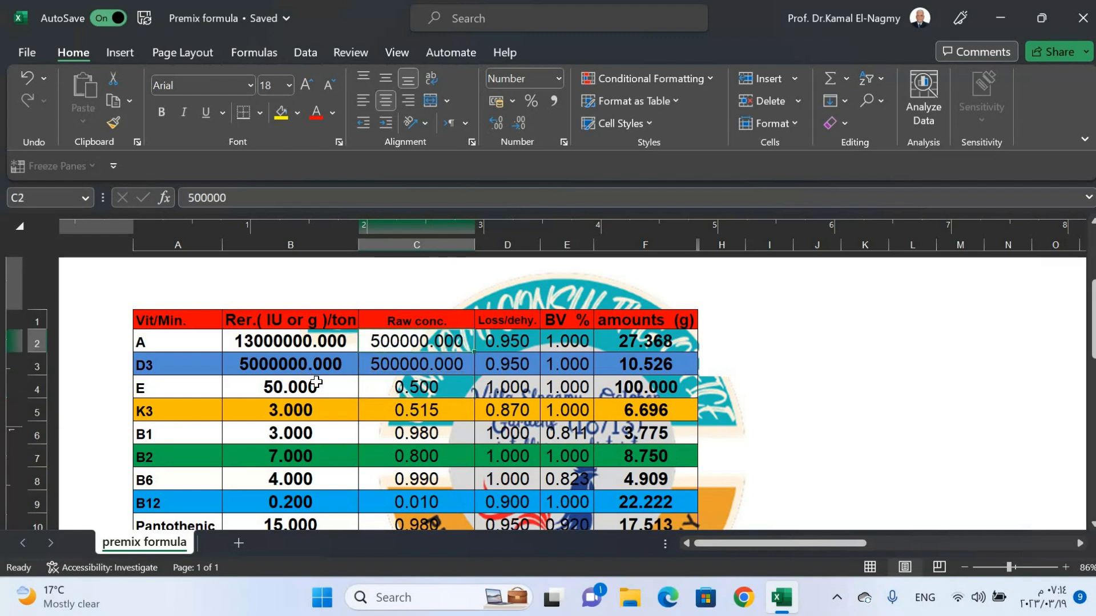
- Review the remaining vitamin and mineral rows from E down to choline, including the BV note beneath the table
{"action": "scroll", "coordinate": [315, 382], "scroll_direction": "down", "scroll_amount": 1}
{"action": "scroll", "coordinate": [315, 381], "scroll_direction": "down", "scroll_amount": 1}
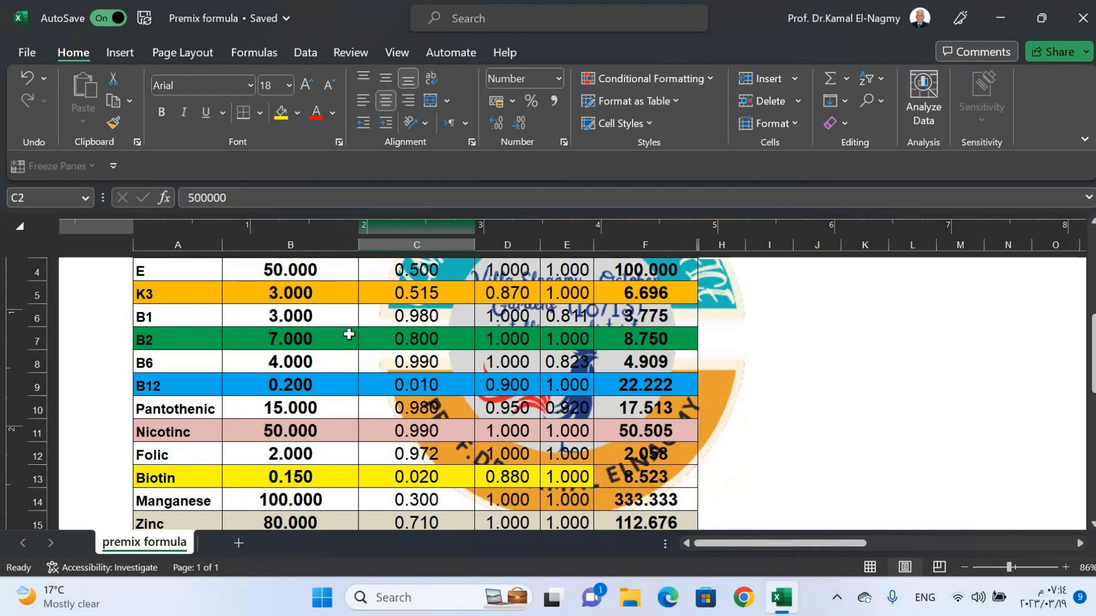
{"action": "scroll", "coordinate": [237, 441], "scroll_direction": "down", "scroll_amount": 2}
{"action": "scroll", "coordinate": [237, 441], "scroll_direction": "down", "scroll_amount": 1}
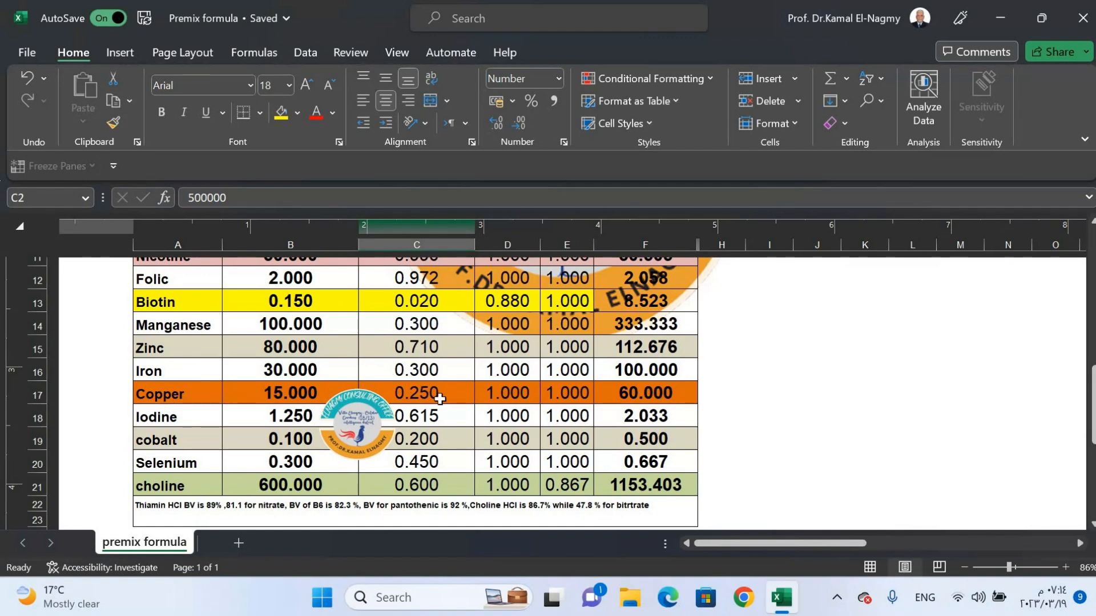
{"action": "left_click_drag", "start_coordinate": [436, 371], "coordinate": [440, 393]}
{"action": "scroll", "coordinate": [443, 342], "scroll_direction": "down", "scroll_amount": 2}
{"action": "scroll", "coordinate": [443, 324], "scroll_direction": "up", "scroll_amount": 2}
{"action": "scroll", "coordinate": [443, 324], "scroll_direction": "up", "scroll_amount": 3}
{"action": "scroll", "coordinate": [301, 407], "scroll_direction": "down", "scroll_amount": 2}
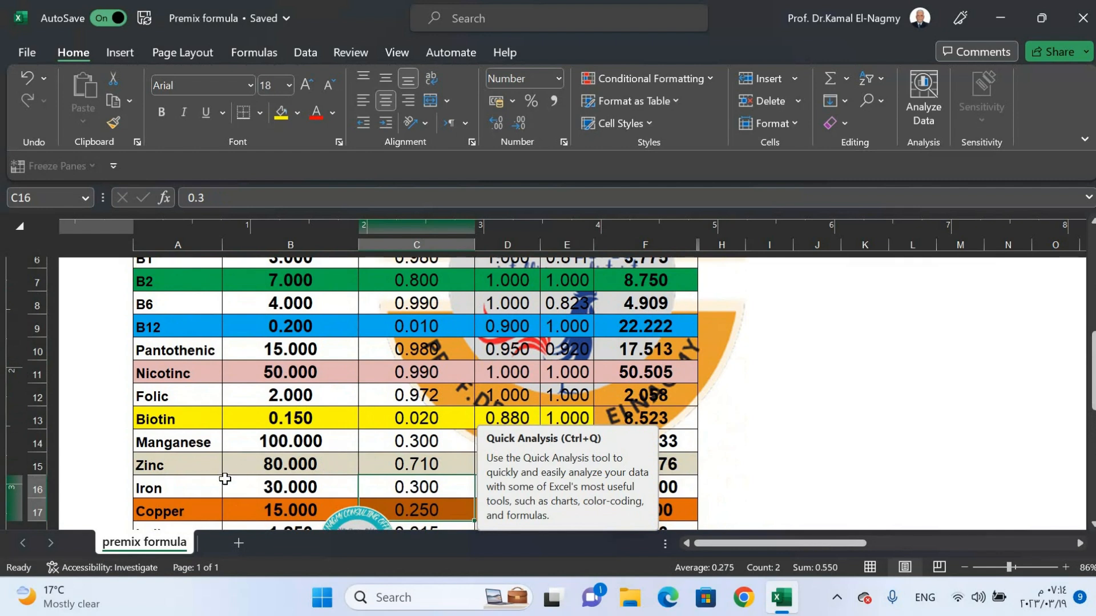
{"action": "scroll", "coordinate": [222, 452], "scroll_direction": "down", "scroll_amount": 1}
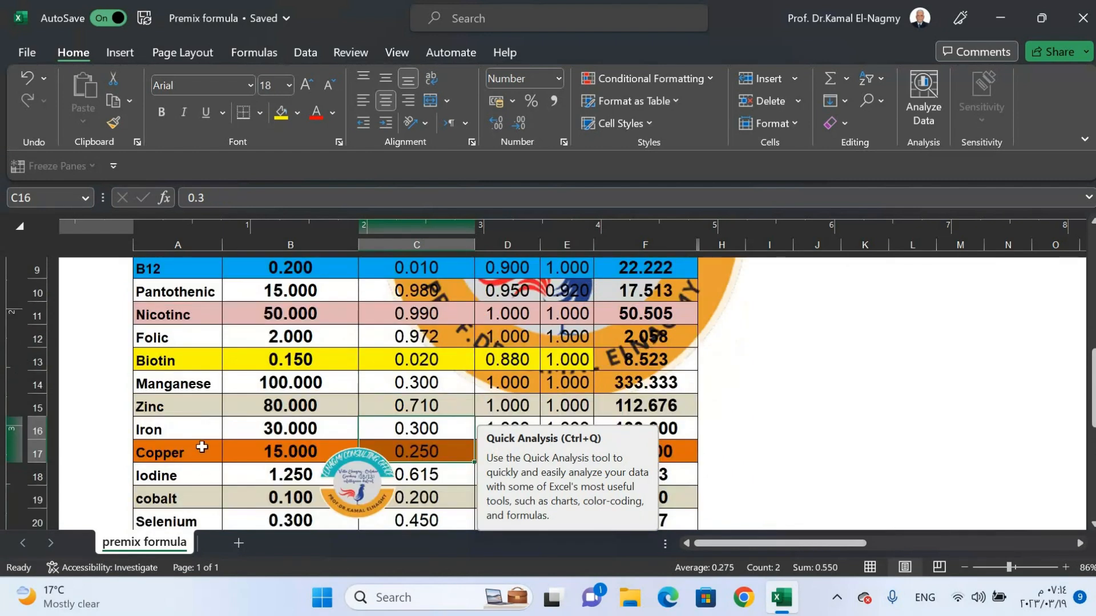
{"action": "scroll", "coordinate": [199, 429], "scroll_direction": "down", "scroll_amount": 1}
{"action": "scroll", "coordinate": [197, 410], "scroll_direction": "up", "scroll_amount": 1}
{"action": "scroll", "coordinate": [225, 465], "scroll_direction": "down", "scroll_amount": 1}
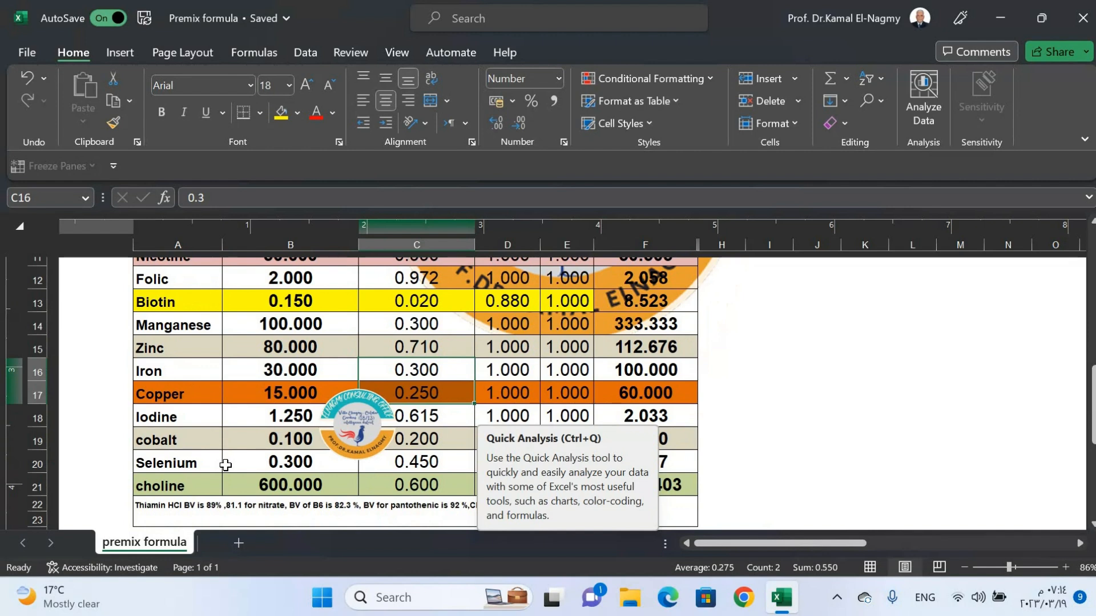
{"action": "scroll", "coordinate": [226, 465], "scroll_direction": "down", "scroll_amount": 2}
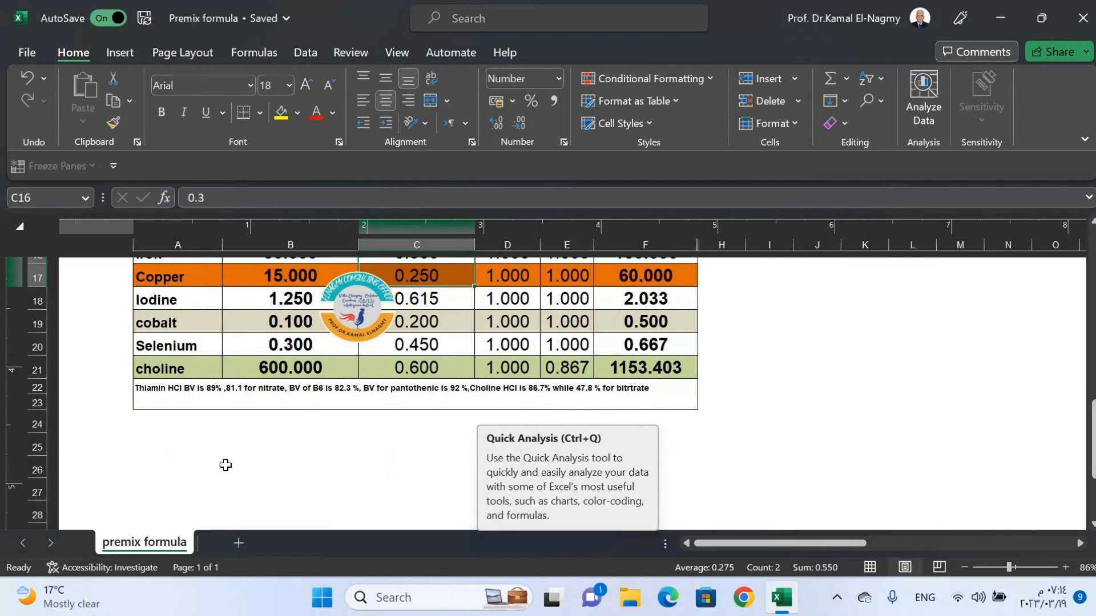
{"action": "scroll", "coordinate": [227, 465], "scroll_direction": "down", "scroll_amount": 1}
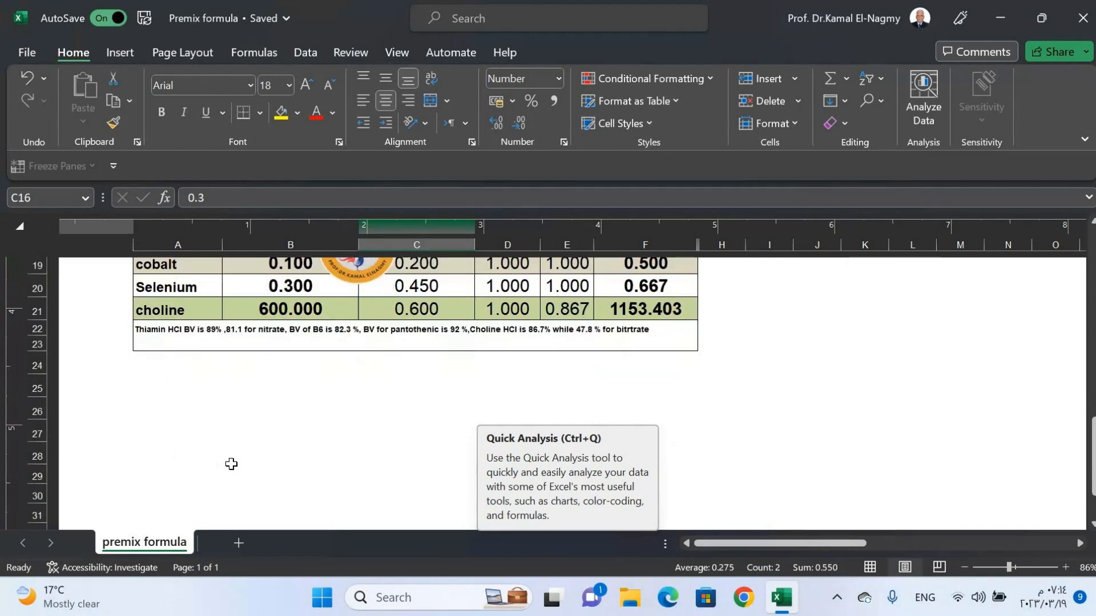
{"action": "scroll", "coordinate": [230, 463], "scroll_direction": "up", "scroll_amount": 2}
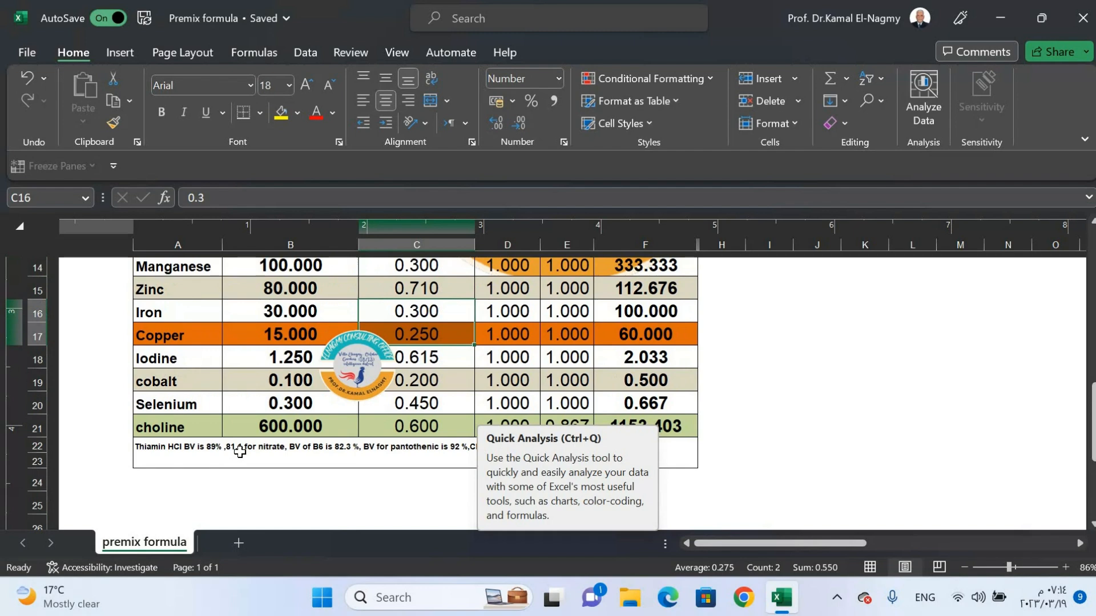
{"action": "scroll", "coordinate": [246, 442], "scroll_direction": "up", "scroll_amount": 1}
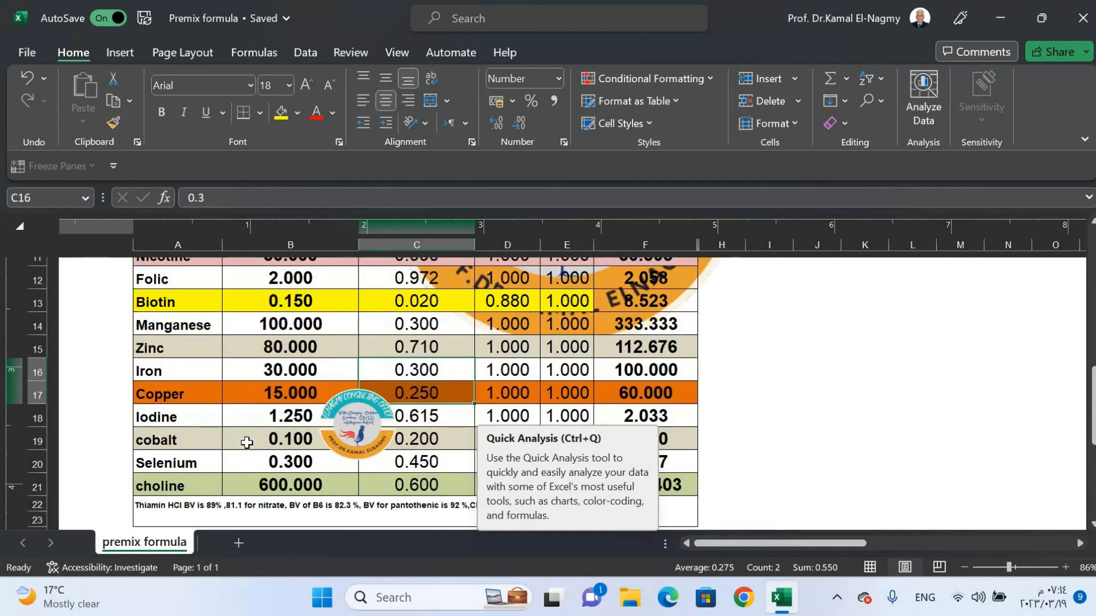
{"action": "scroll", "coordinate": [246, 442], "scroll_direction": "down", "scroll_amount": 2}
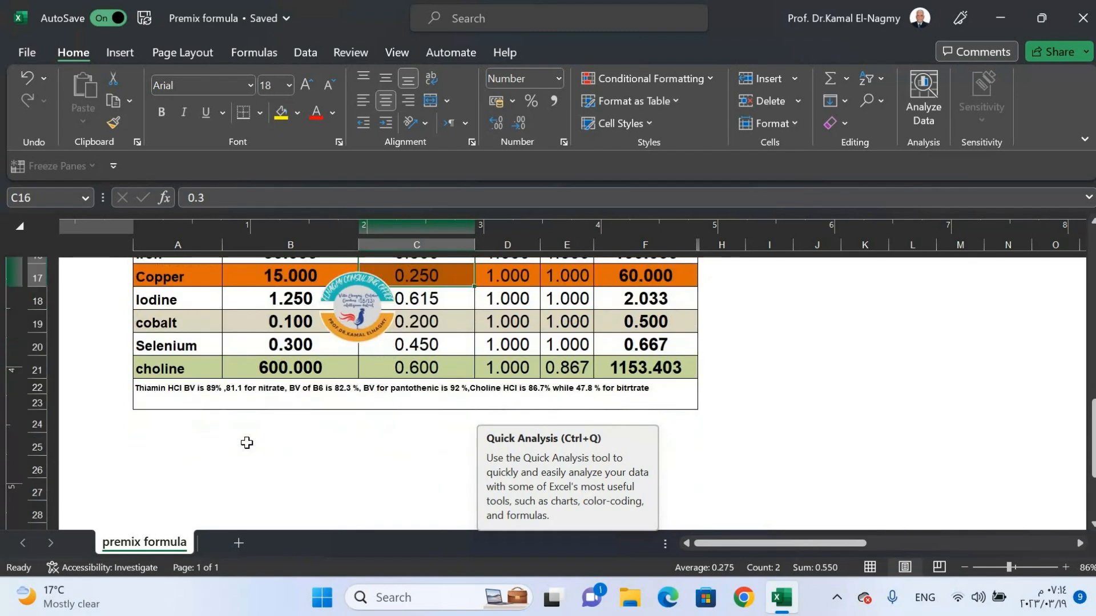